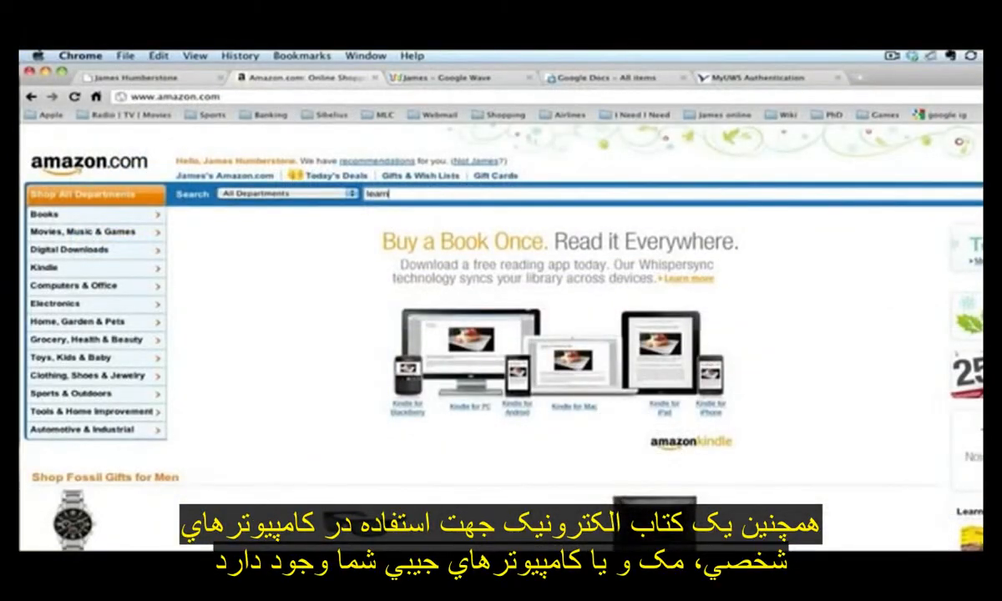
Search Amazon for "learn sibelius" and open the Kindle edition of "Learn Sibelius 6 in 1 Hour"
{"action": "type", "text": "sibelius"}
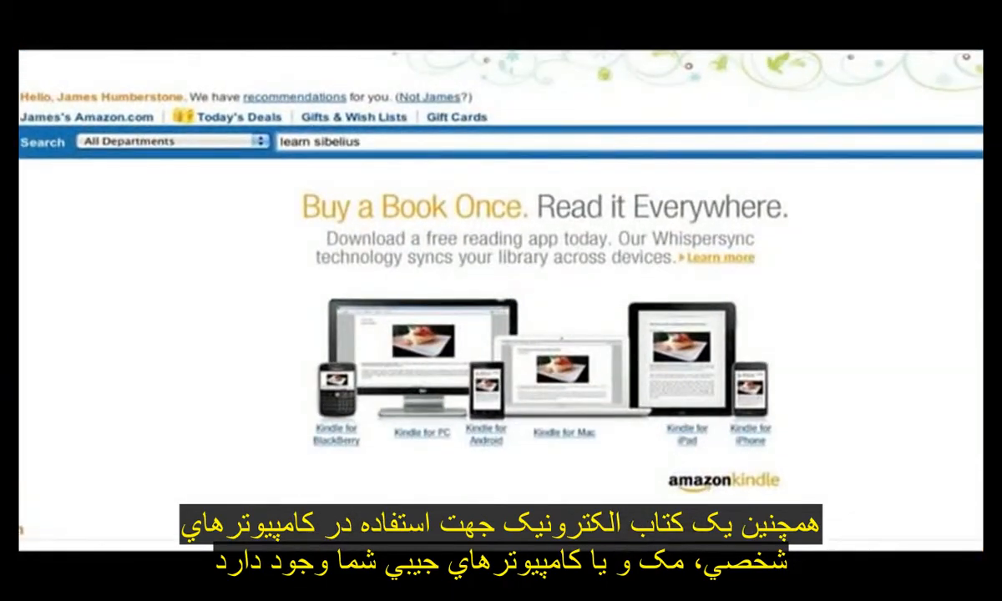
{"action": "key", "text": "Return"}
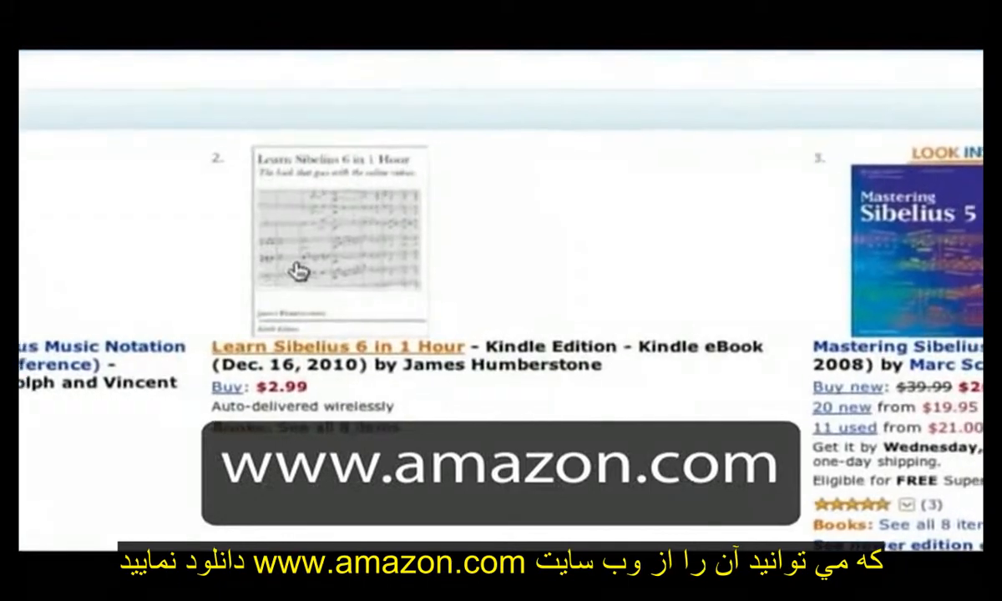
{"action": "left_click", "coordinate": [299, 271]}
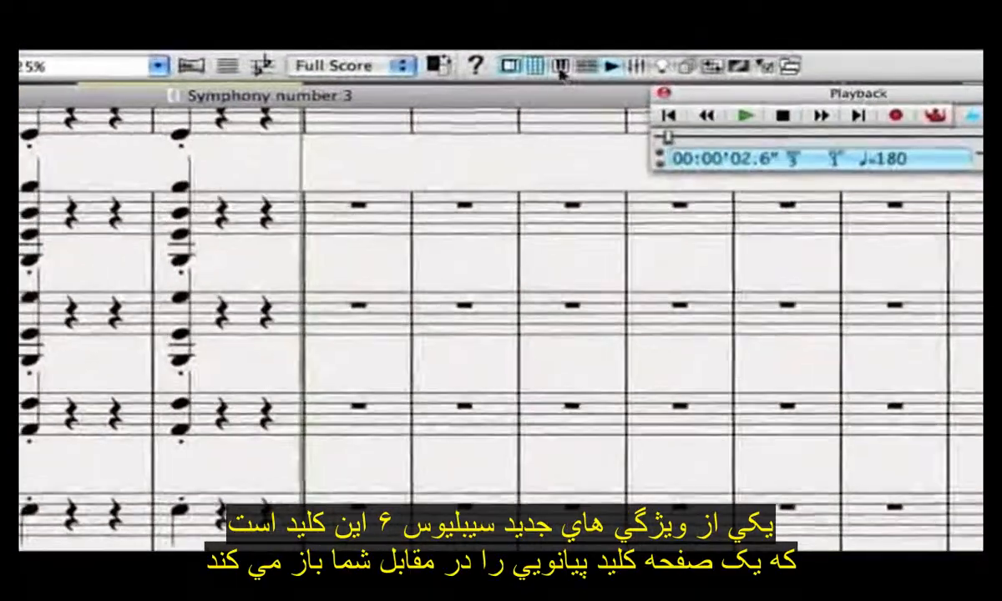
In Sibelius, show the on-screen piano keyboard and try out a few of its keys
{"action": "left_click", "coordinate": [559, 67]}
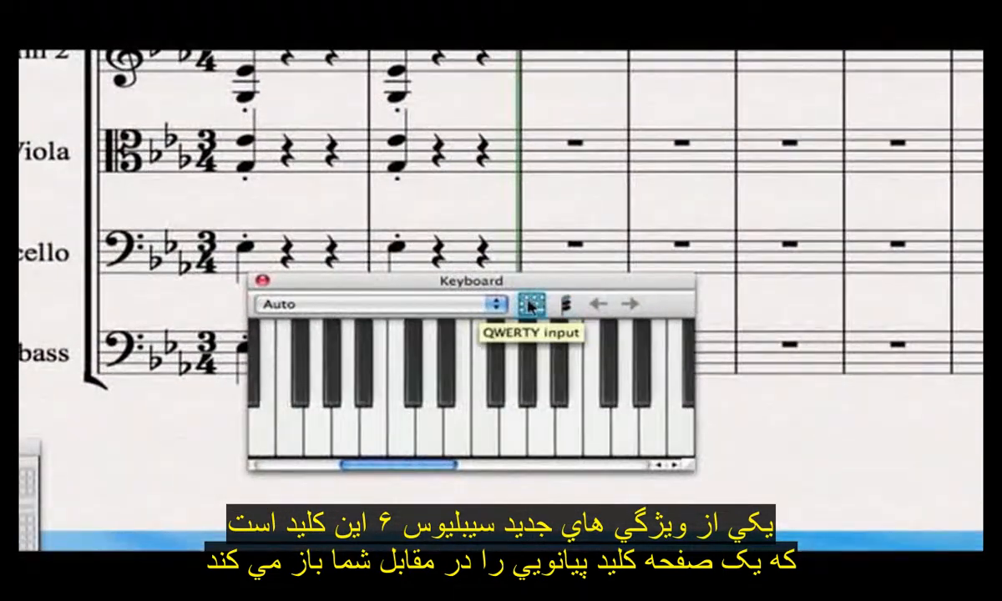
{"action": "left_click", "coordinate": [435, 424]}
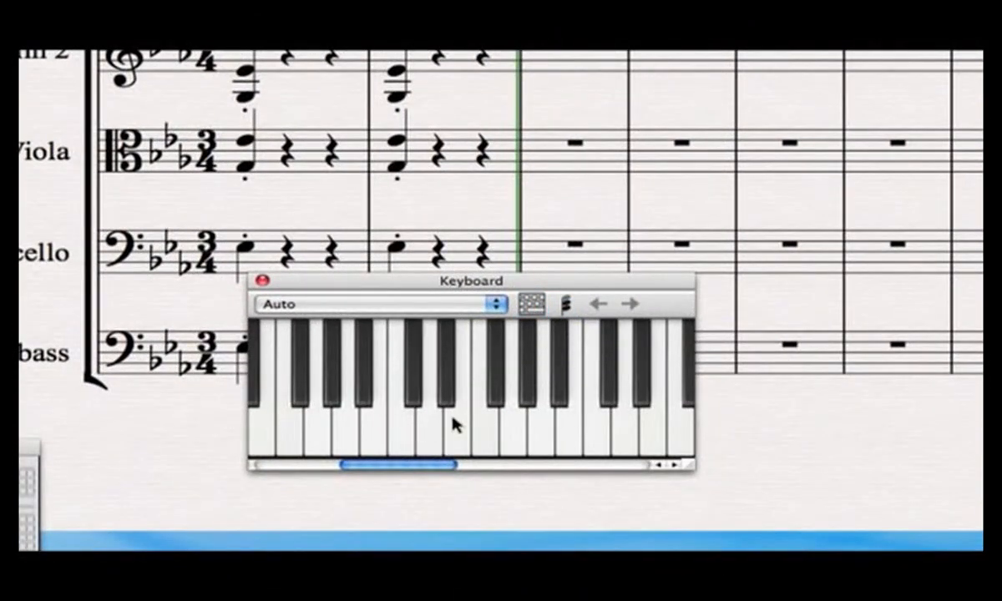
{"action": "left_click", "coordinate": [433, 384]}
{"action": "left_click", "coordinate": [482, 399]}
Enable QWERTY input on the on-screen piano and play a short run of notes from the computer's letter keys
{"action": "left_click", "coordinate": [533, 302]}
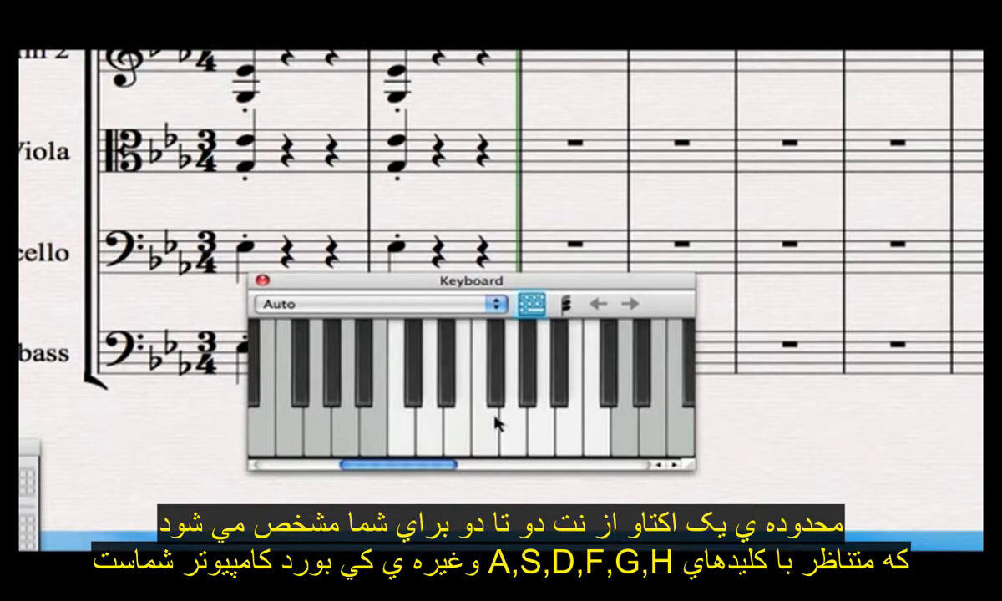
{"action": "key", "text": "a"}
{"action": "key", "text": "d"}
{"action": "key", "text": "f"}
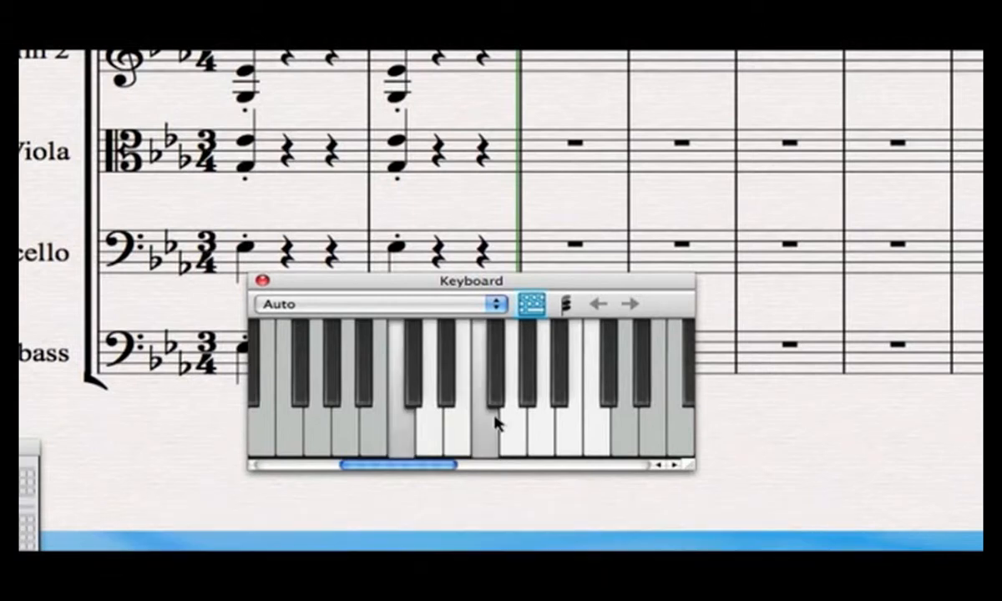
{"action": "key", "text": "g"}
{"action": "key", "text": "h"}
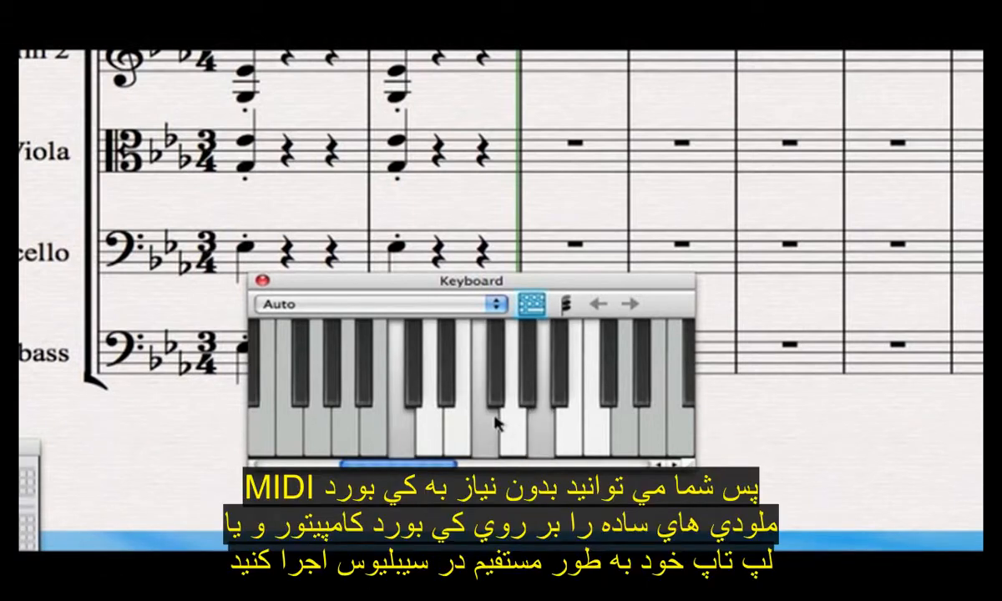
{"action": "key", "text": "j"}
{"action": "key", "text": "d"}
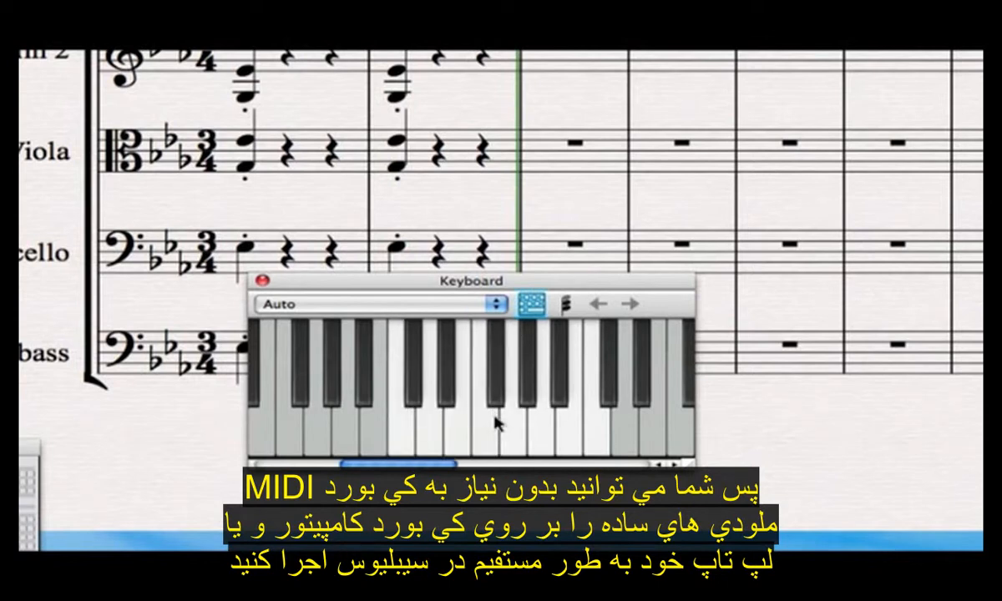
Turn off QWERTY input and close the on-screen piano keyboard
{"action": "left_click", "coordinate": [531, 304]}
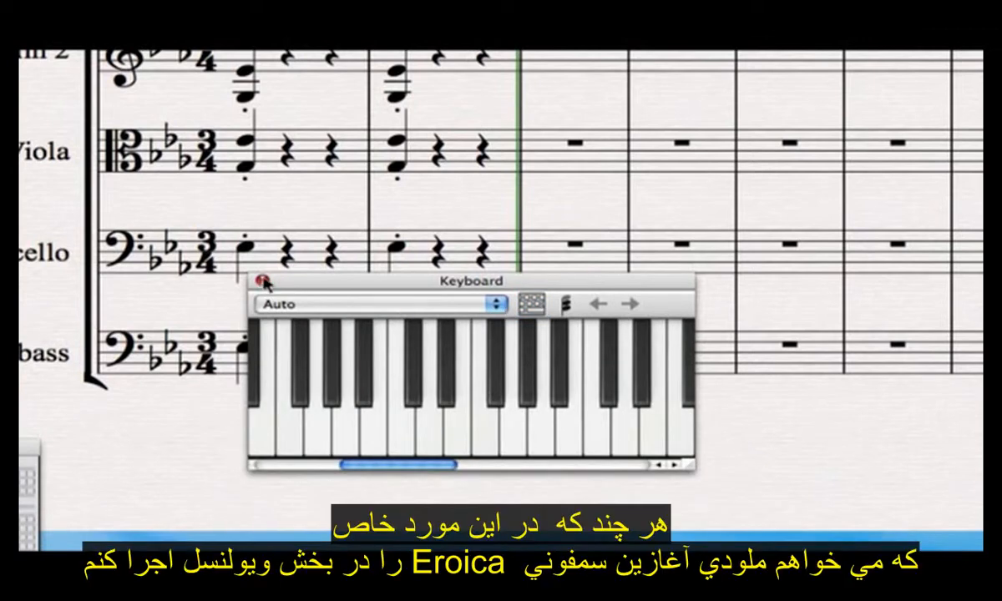
{"action": "left_click", "coordinate": [261, 281]}
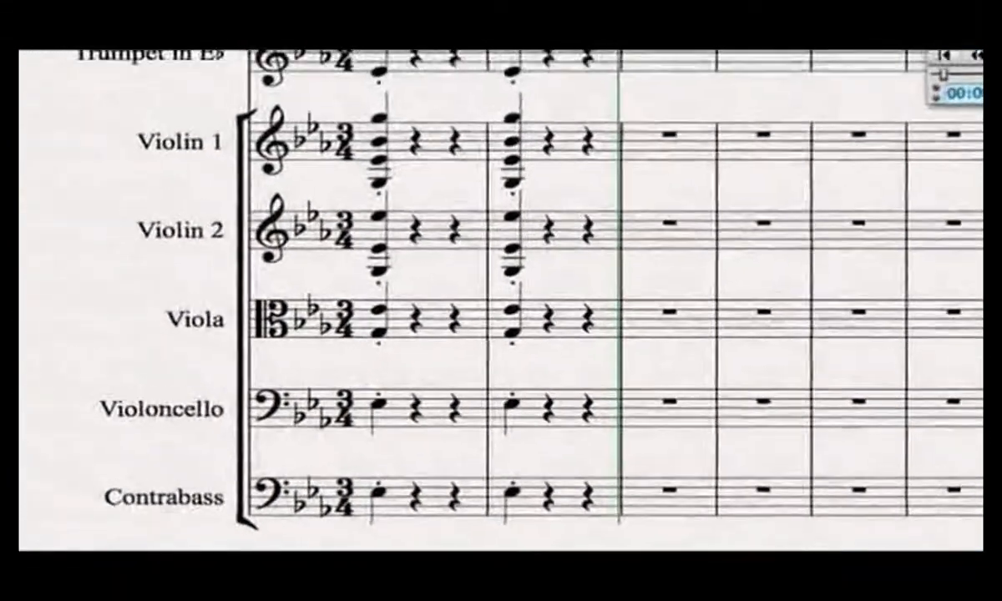
In the Flexi-time options, set the flexibility of tempo to None (non rubato) and disable recording into multiple voices
{"action": "left_click", "coordinate": [254, 59]}
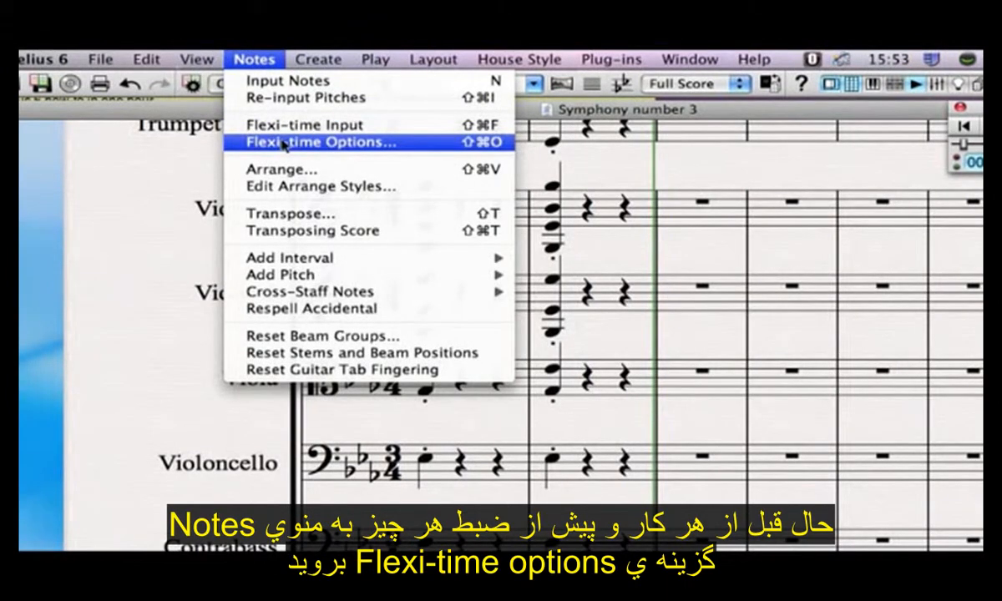
{"action": "left_click", "coordinate": [284, 143]}
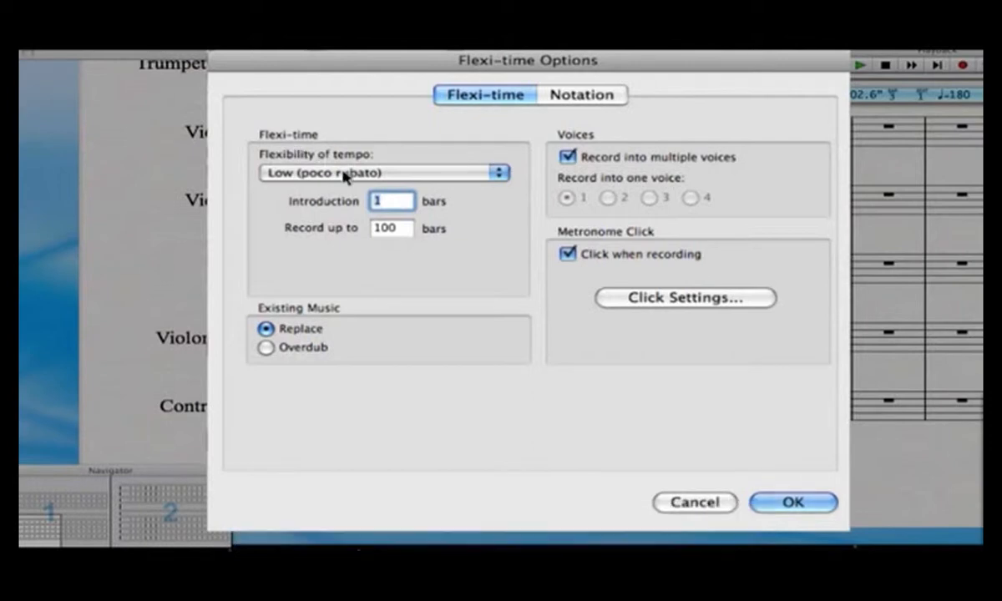
{"action": "left_click", "coordinate": [344, 174]}
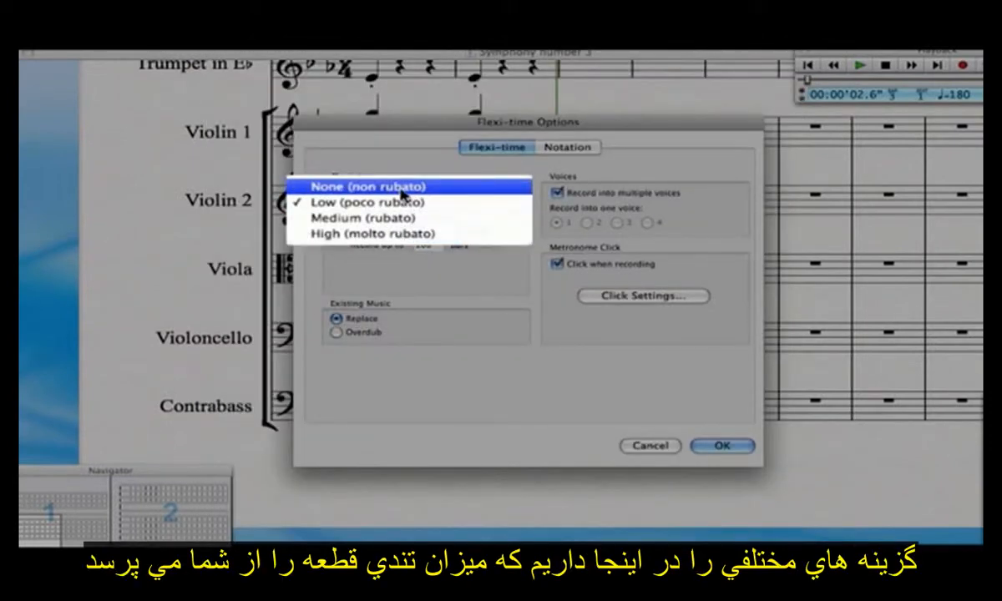
{"action": "left_click", "coordinate": [401, 188]}
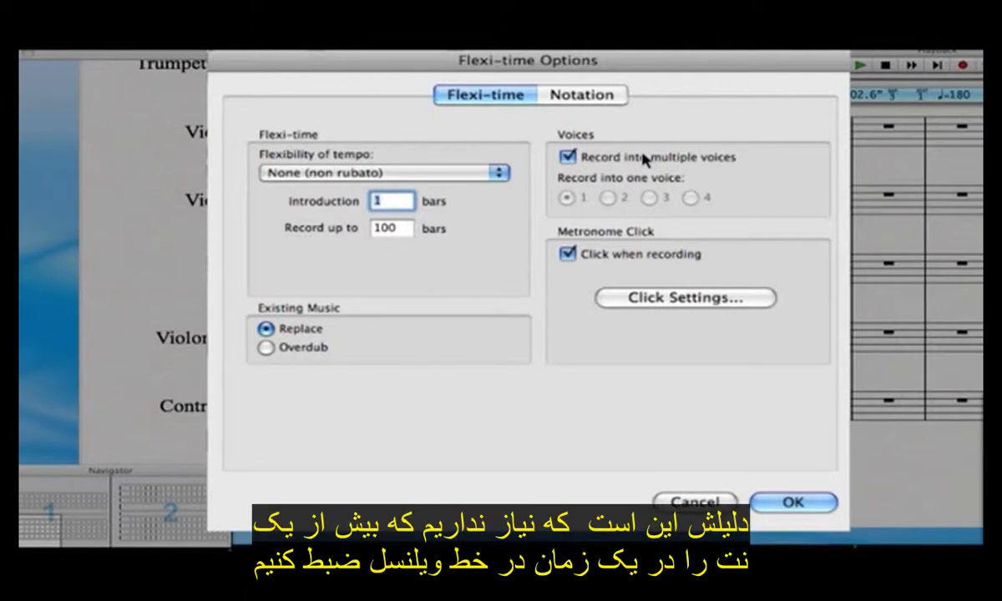
{"action": "left_click", "coordinate": [644, 158]}
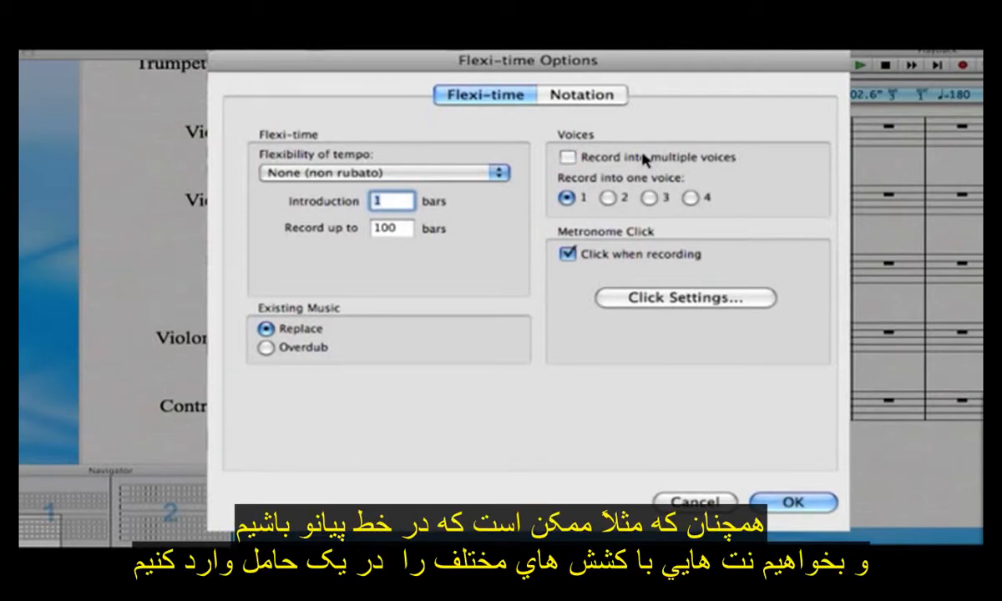
Set the minimum duration for Flexi-time notation to a quarter note and apply the options
{"action": "left_click", "coordinate": [591, 97]}
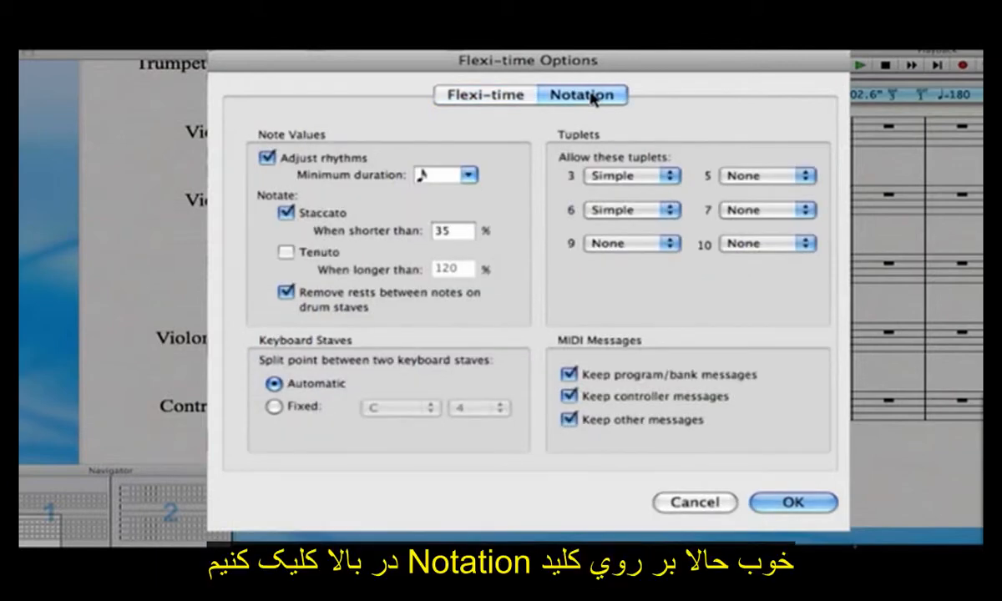
{"action": "left_click", "coordinate": [470, 175]}
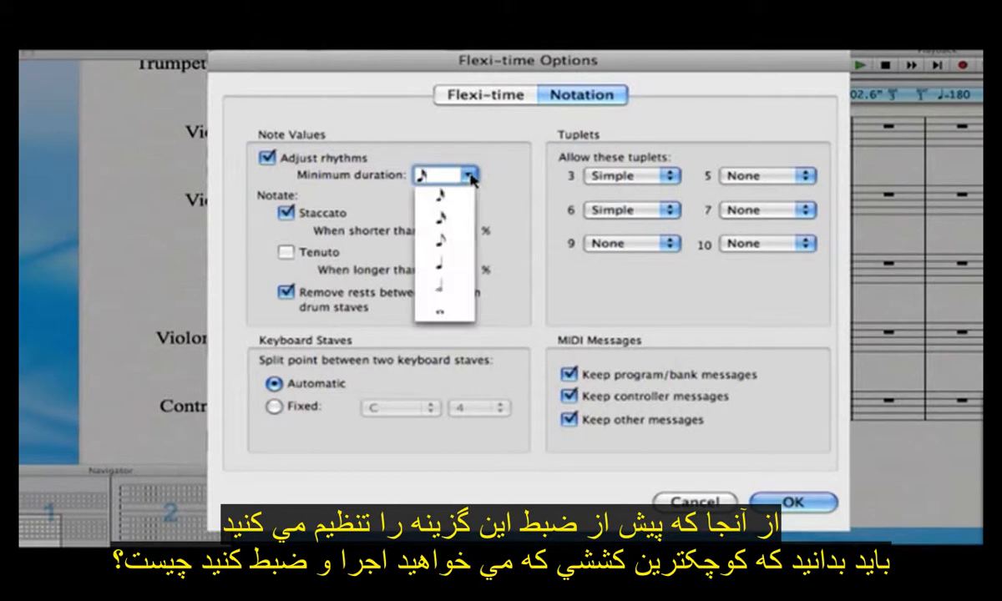
{"action": "left_click", "coordinate": [450, 265]}
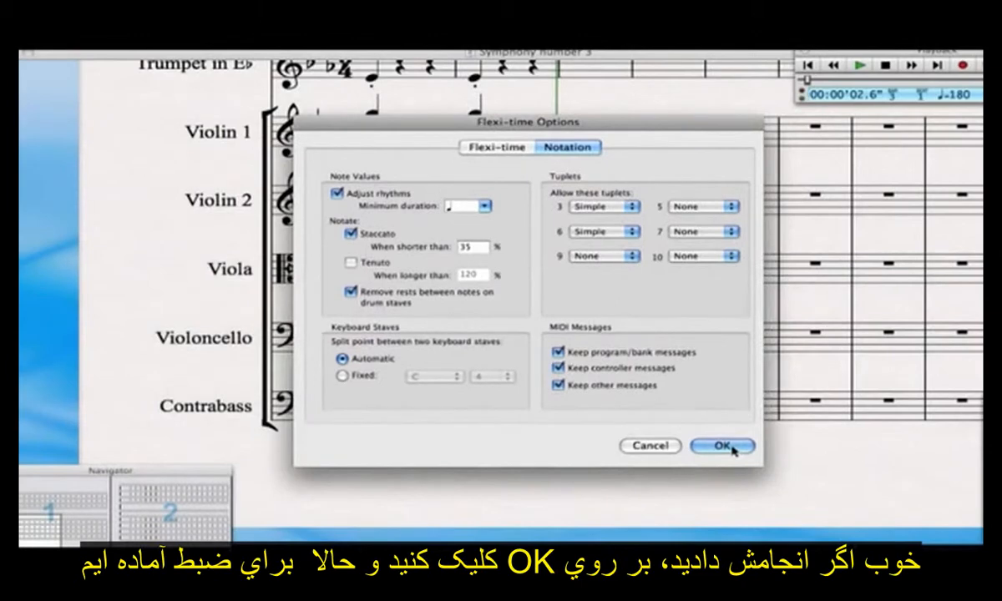
{"action": "left_click", "coordinate": [731, 450]}
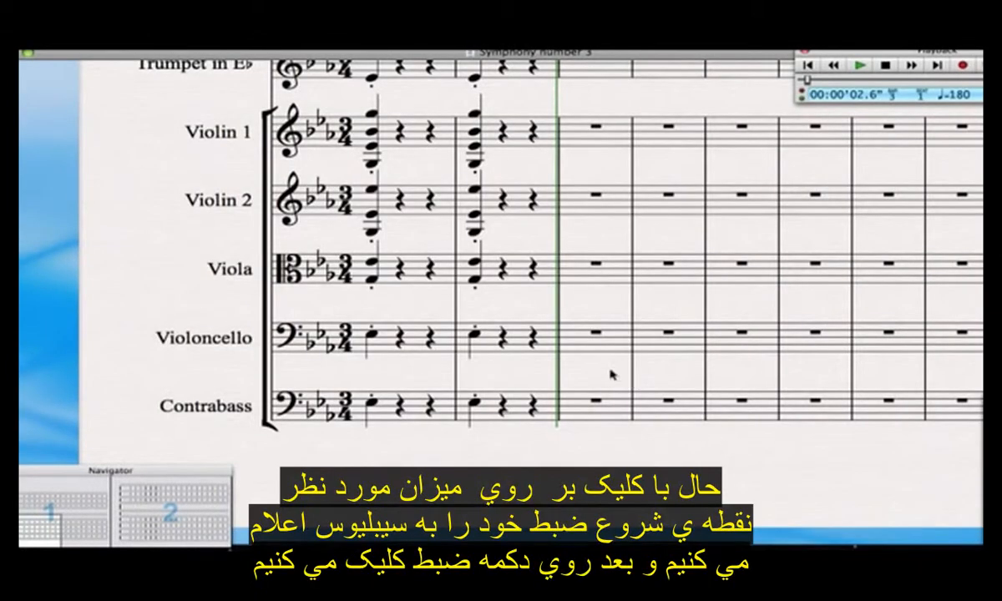
Record a melody into the Violoncello staff from its third bar with Flexi-time Input, at a tempo lowered to about 113
{"action": "left_click", "coordinate": [579, 349]}
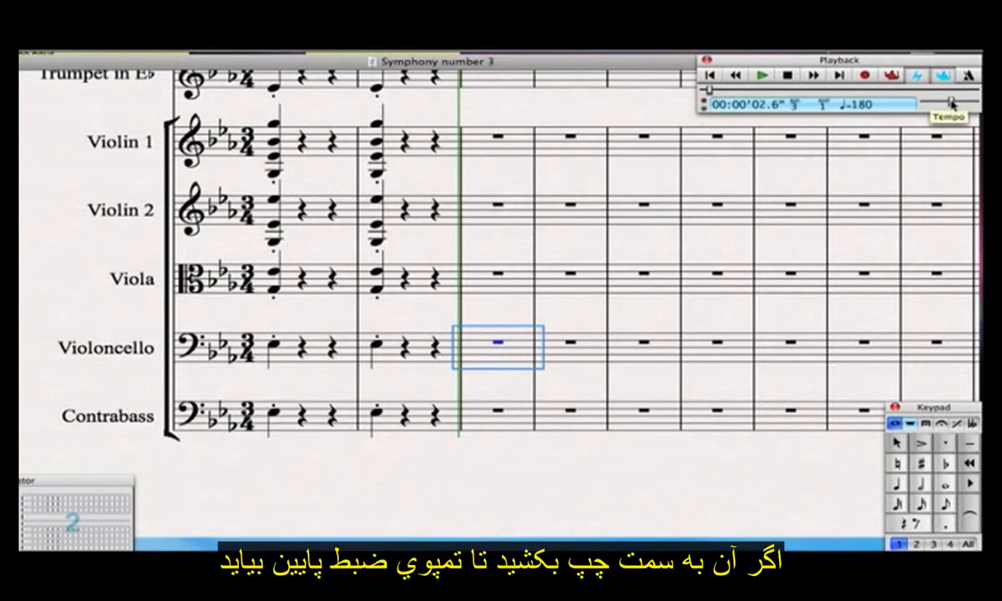
{"action": "left_click_drag", "start_coordinate": [952, 101], "coordinate": [941, 102]}
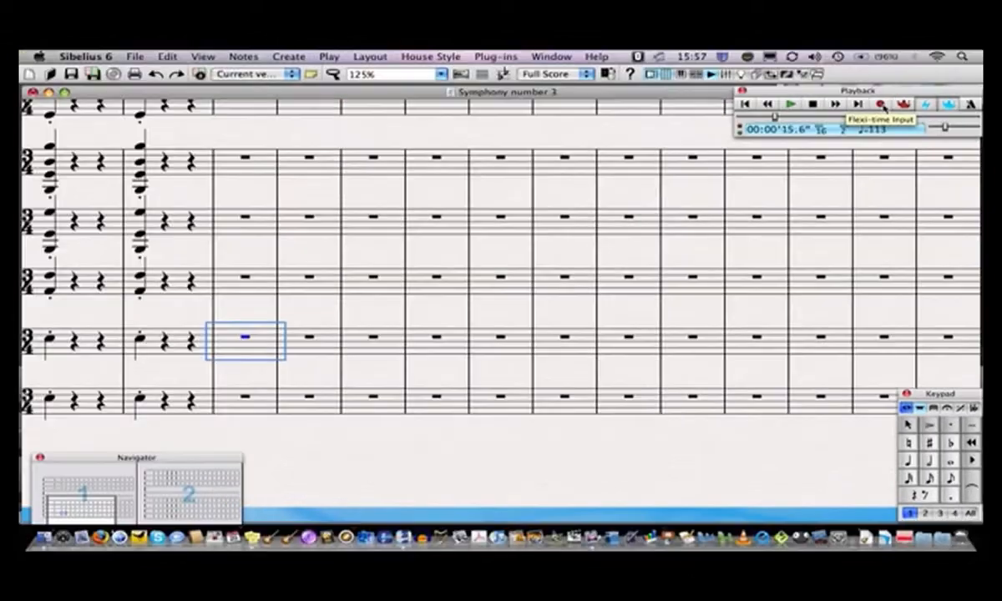
{"action": "left_click", "coordinate": [865, 75]}
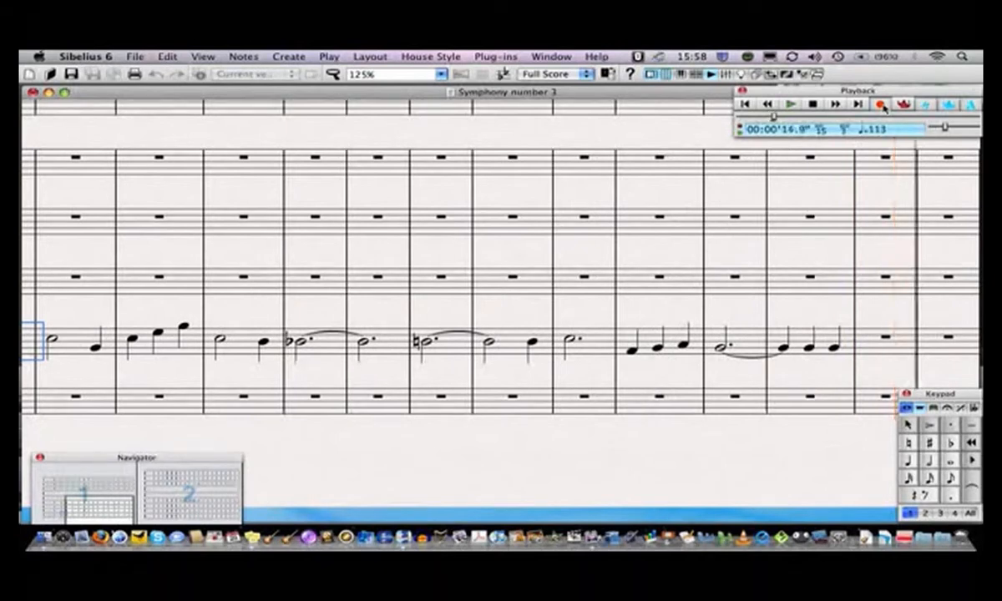
{"action": "left_click", "coordinate": [881, 104]}
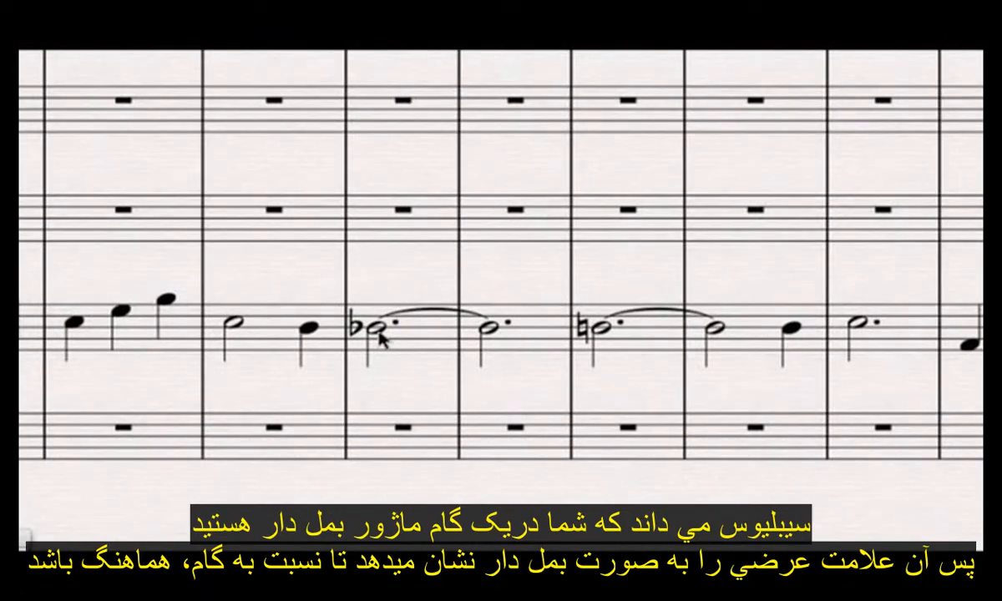
Respell the two tied D-flat dotted half notes in the Violoncello part enharmonically as C sharp
{"action": "left_click", "coordinate": [411, 342]}
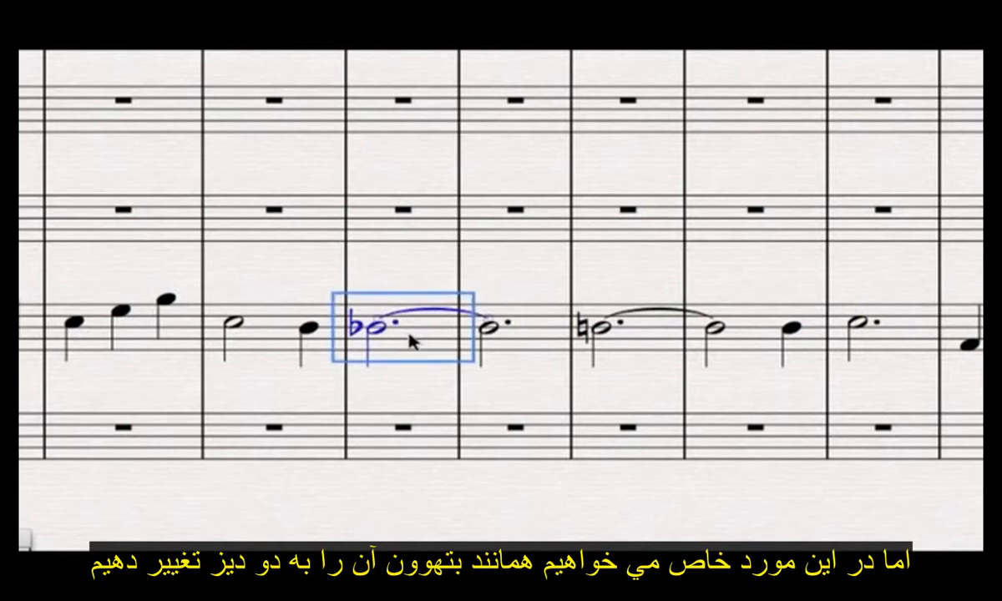
{"action": "left_click", "coordinate": [532, 334], "text": "shift"}
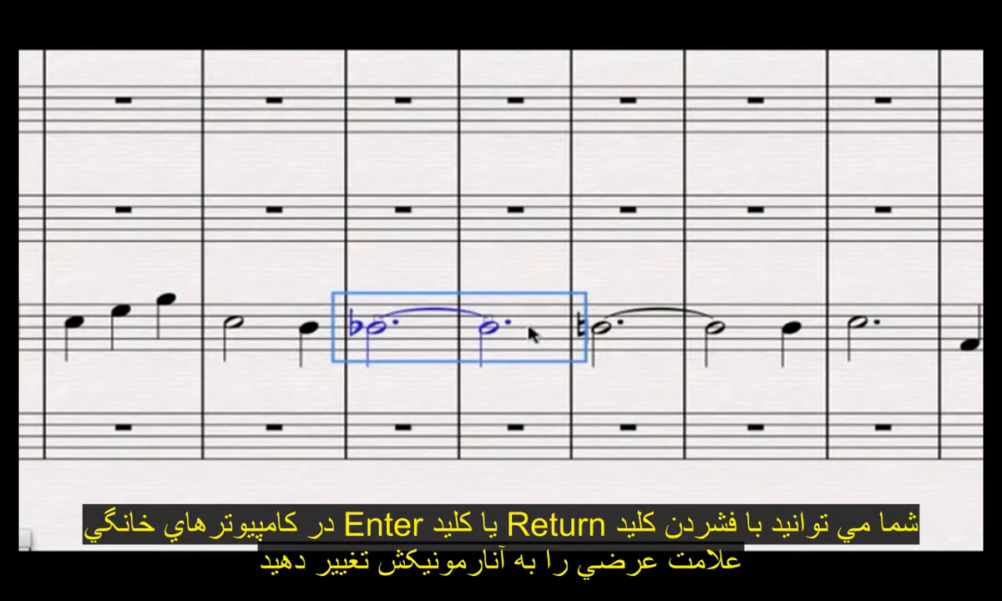
{"action": "key", "text": "Return"}
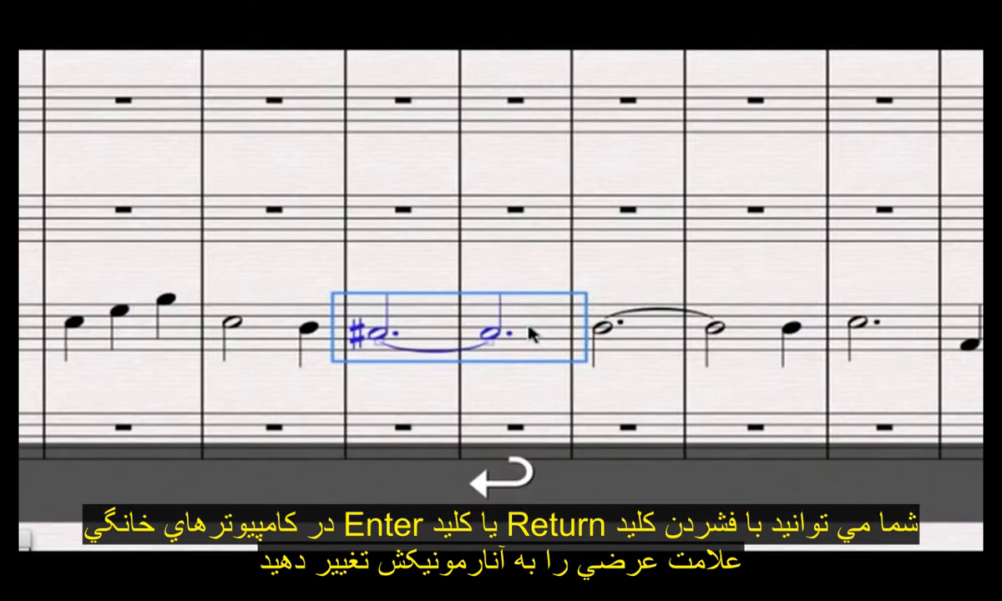
{"action": "key", "text": "Return"}
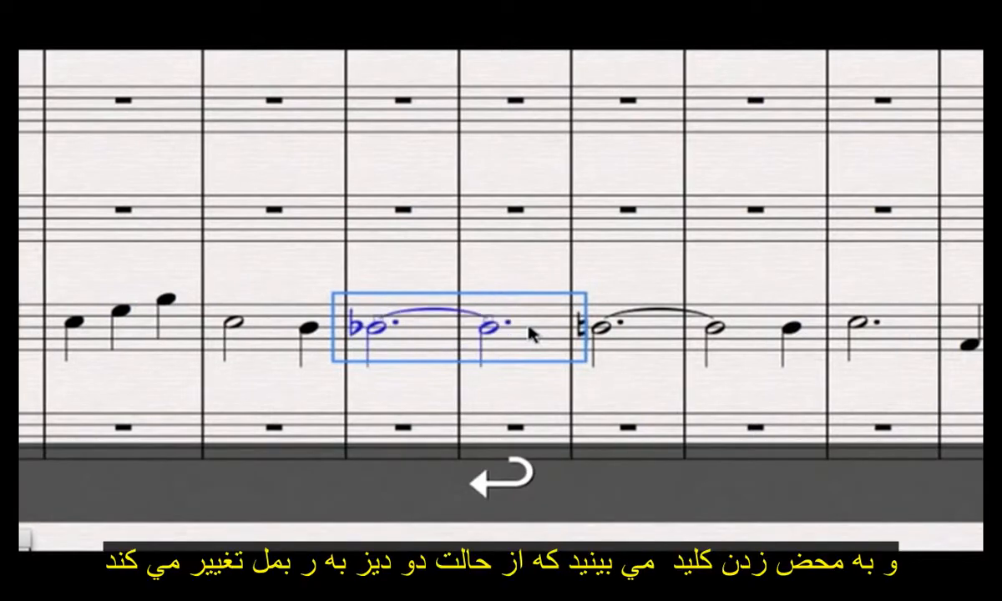
{"action": "key", "text": "Return"}
{"action": "key", "text": "Return"}
{"action": "key", "text": "Return"}
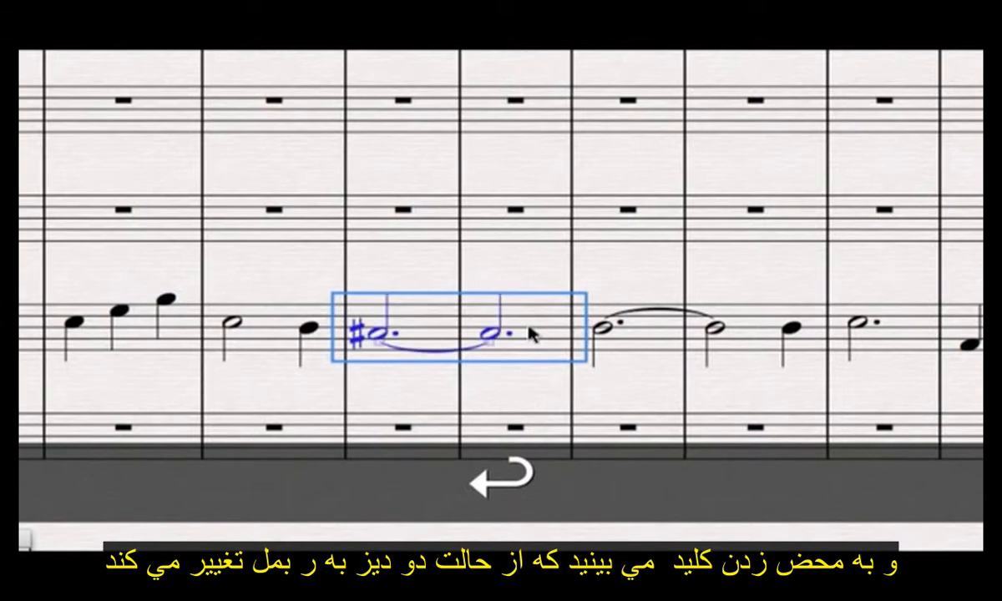
Add a slur starting on the first note of the recorded Violoncello melody and extend it to the fourth note
{"action": "scroll", "coordinate": [531, 334], "scroll_direction": "right", "scroll_amount": 5}
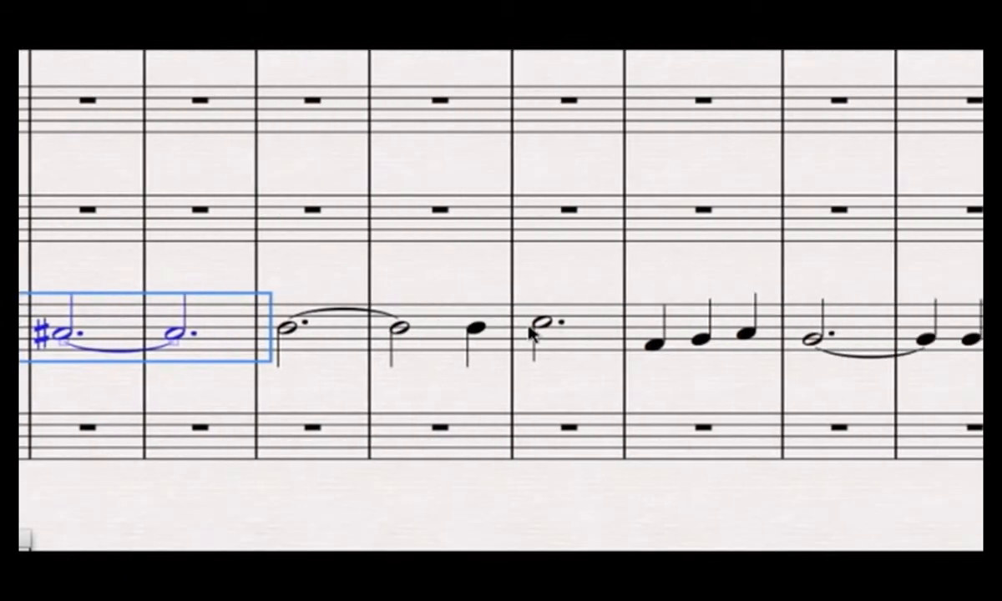
{"action": "scroll", "coordinate": [531, 334], "scroll_direction": "left", "scroll_amount": 4}
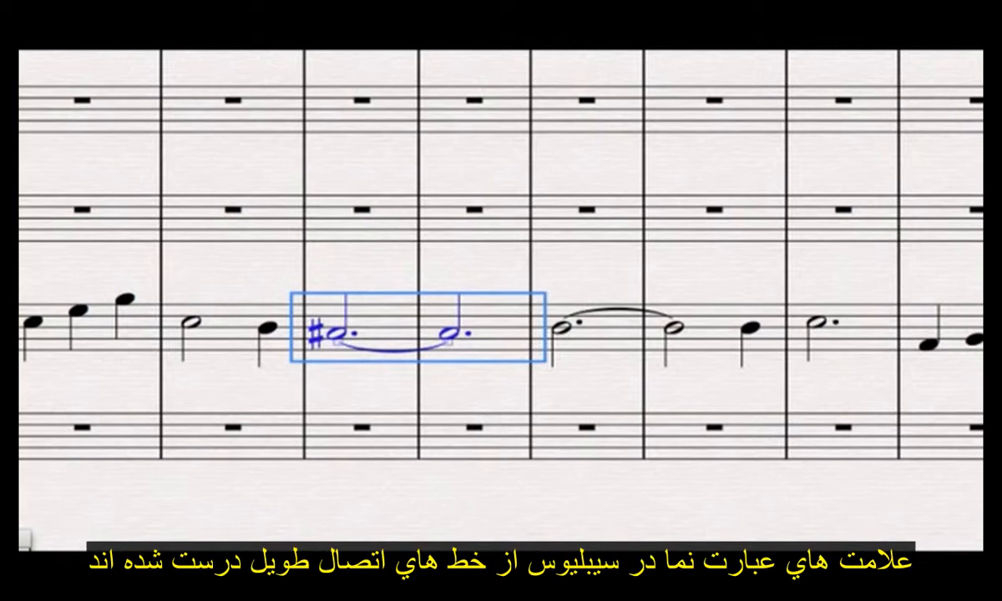
{"action": "key", "text": "Escape"}
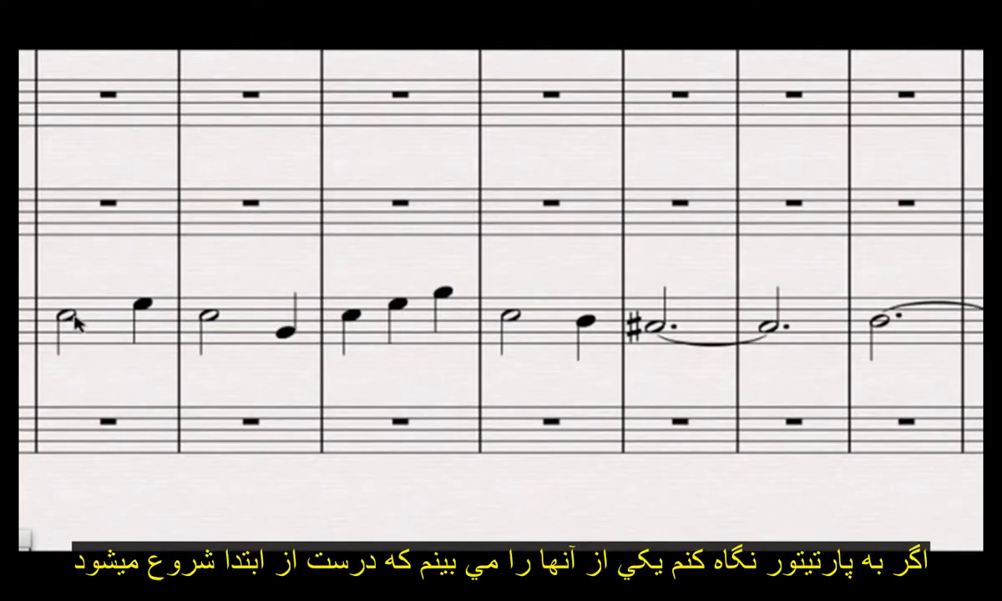
{"action": "left_click", "coordinate": [70, 320]}
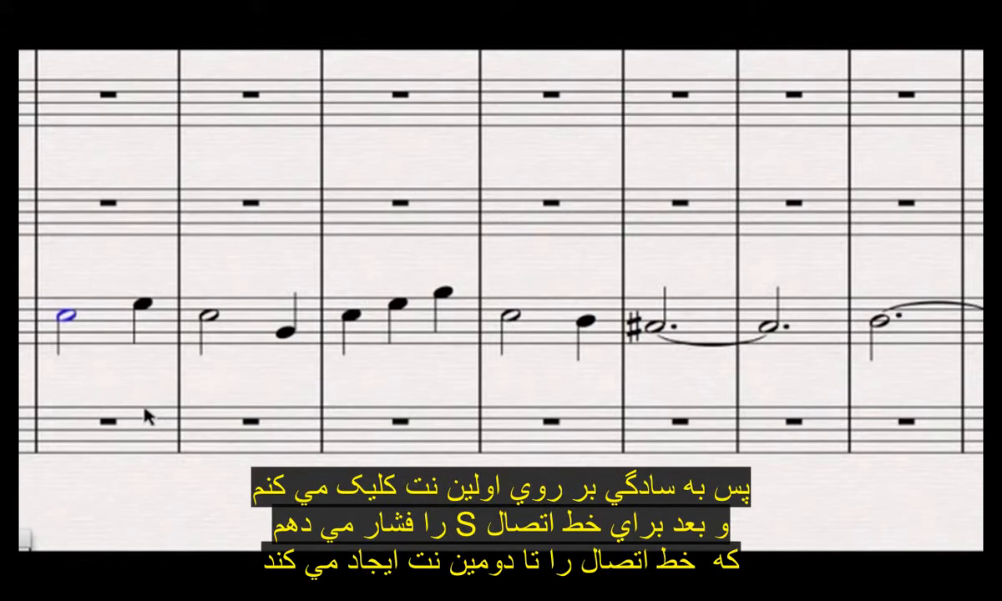
{"action": "key", "text": "s"}
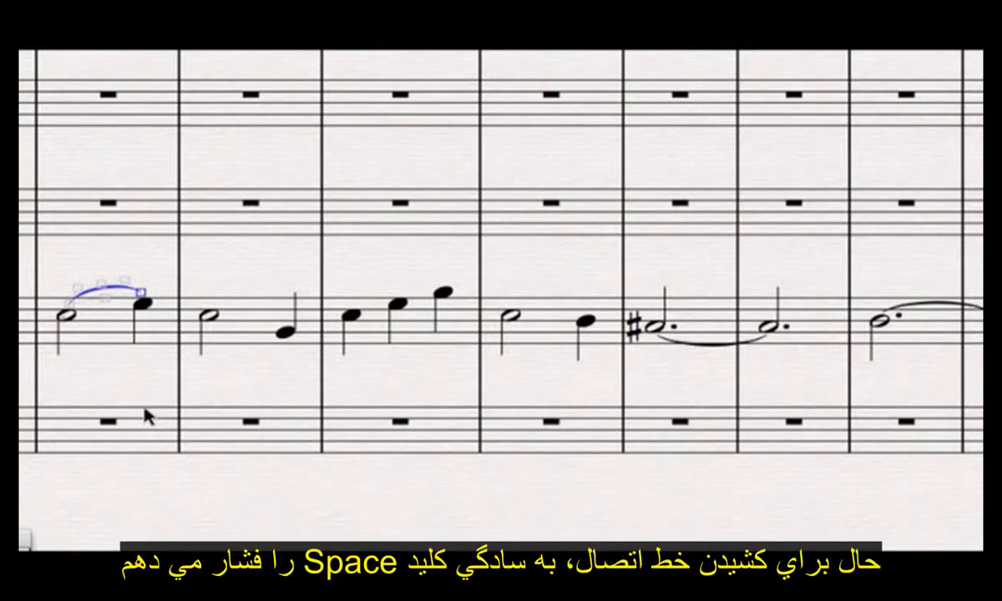
{"action": "key", "text": "space"}
{"action": "key", "text": "space"}
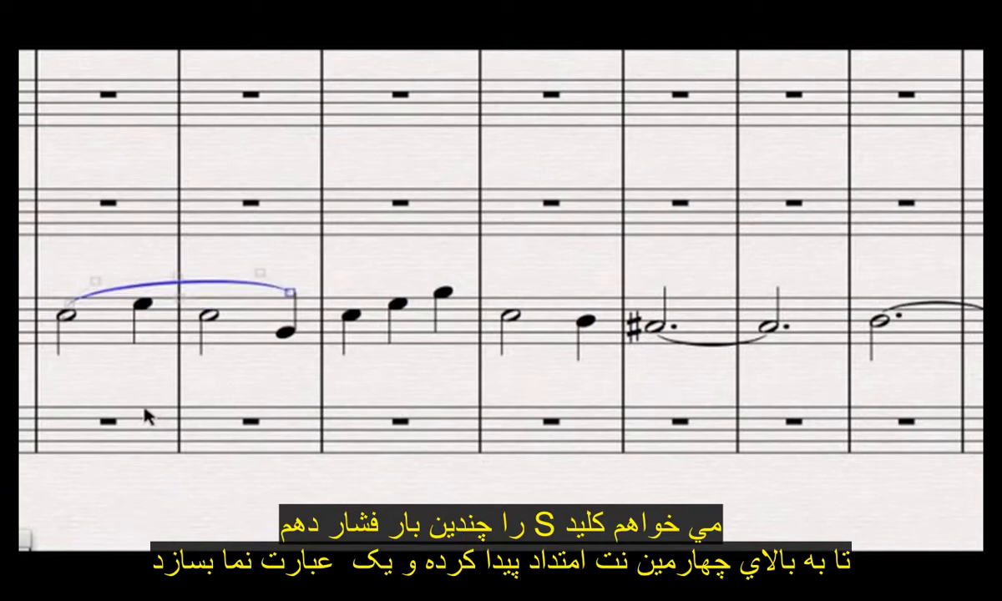
Add slurs over the three quarter notes in the melody's third bar and from the following half note to the first C-sharp dotted half note
{"action": "left_click", "coordinate": [353, 321]}
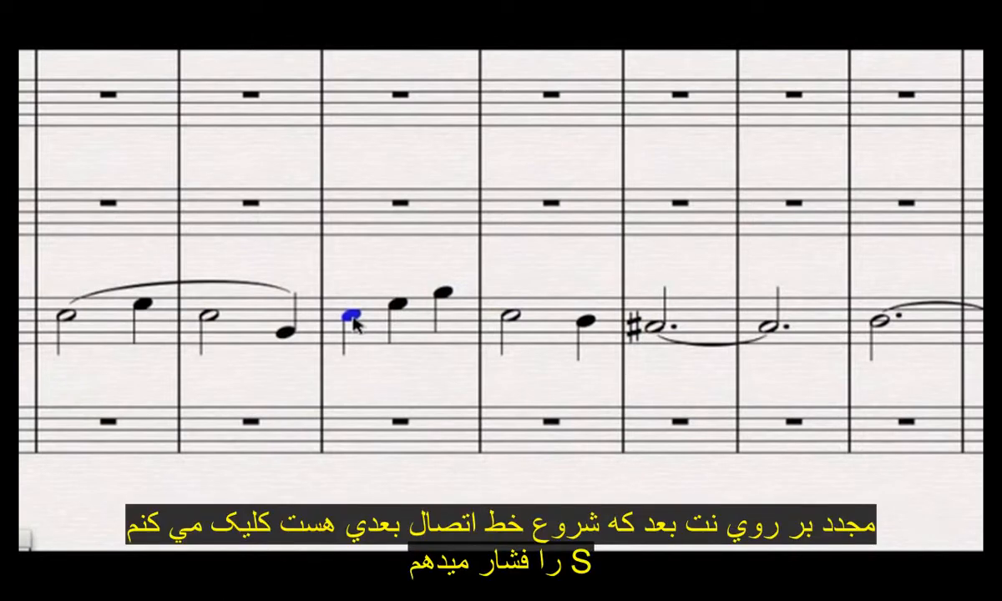
{"action": "key", "text": "s"}
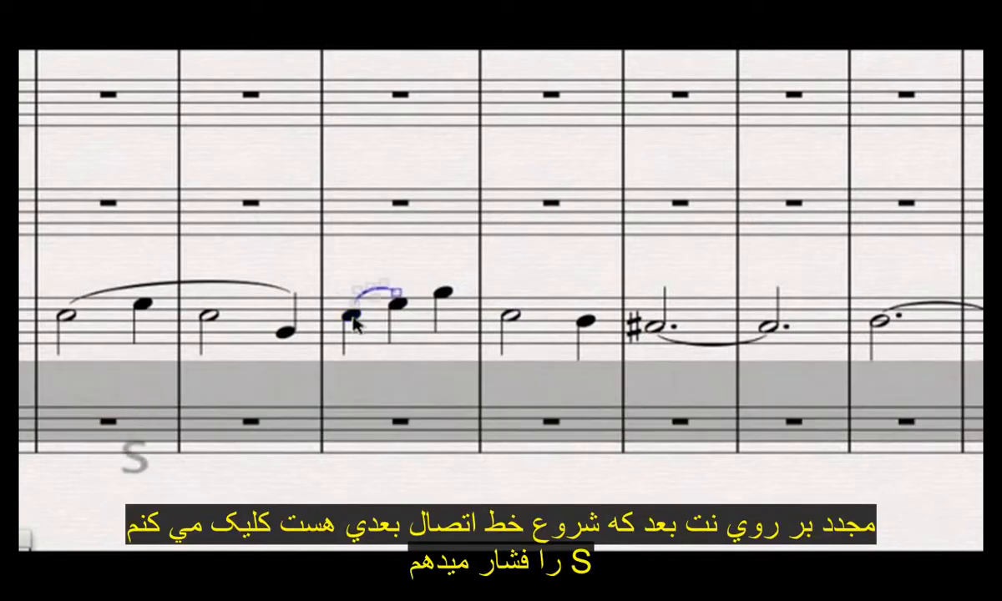
{"action": "key", "text": "space"}
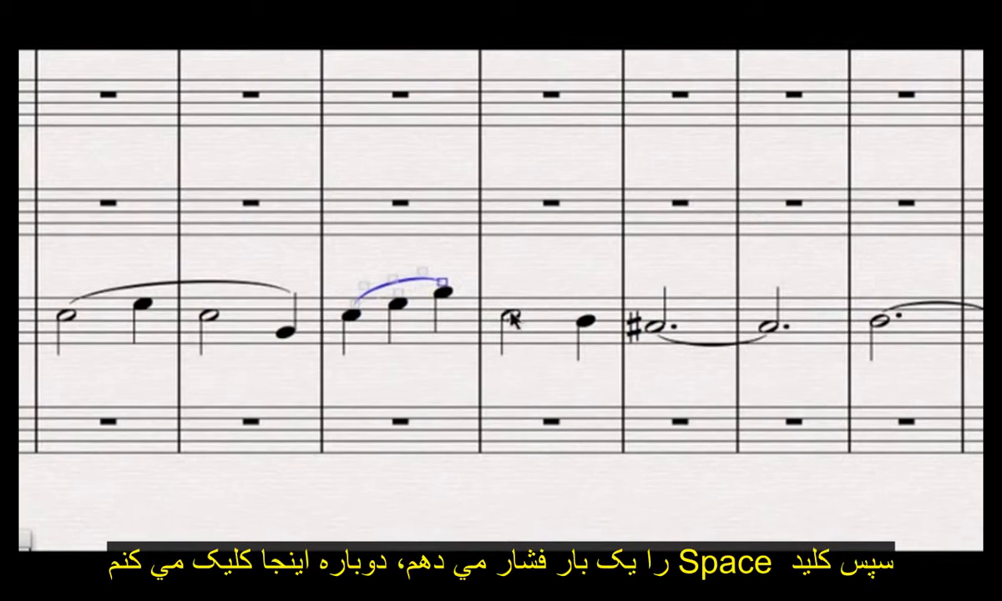
{"action": "left_click", "coordinate": [511, 319]}
{"action": "key", "text": "s"}
{"action": "key", "text": "space"}
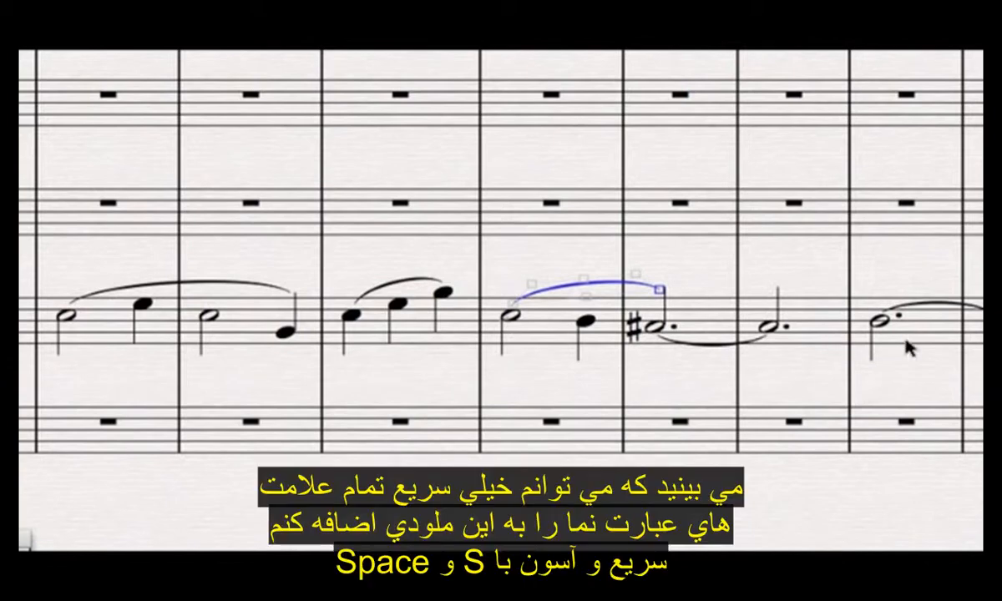
Slur the quarter note after the second tied pair to the next dotted half note, and slur the following bar's three quarter notes
{"action": "scroll", "coordinate": [906, 348], "scroll_direction": "right", "scroll_amount": 10}
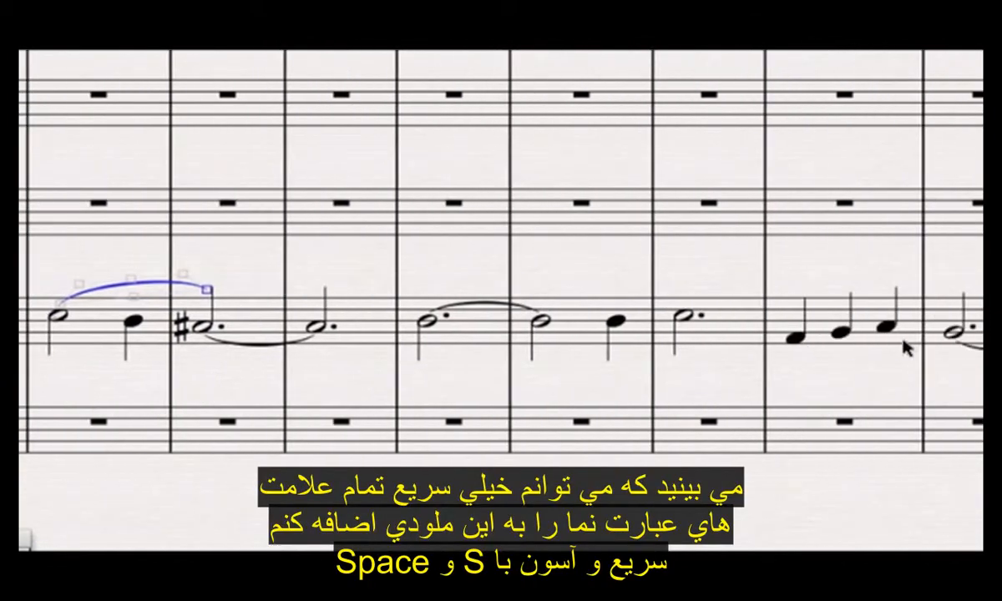
{"action": "left_click", "coordinate": [614, 322]}
{"action": "key", "text": "s"}
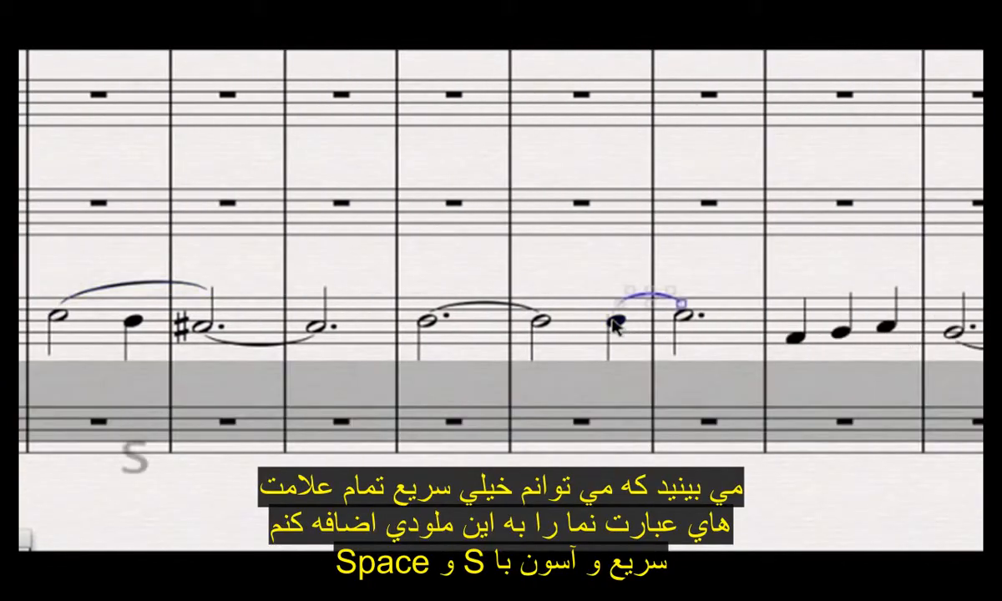
{"action": "left_click", "coordinate": [793, 338]}
{"action": "key", "text": "s"}
{"action": "key", "text": "space"}
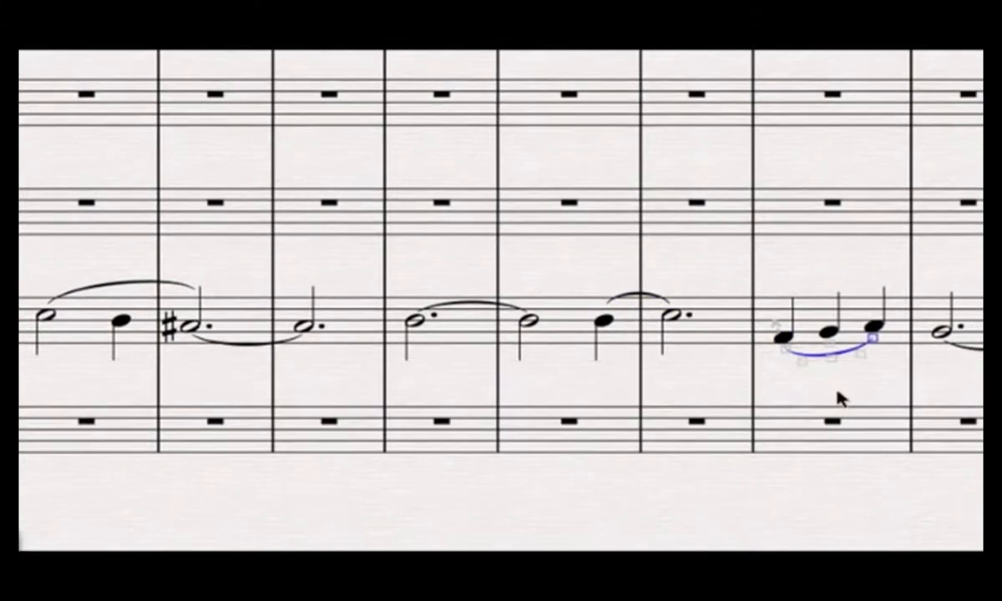
Reshape the slur under the three rising quarter notes by extending its end, lowering it and distorting its curve with the shape handles
{"action": "key", "text": "super+equal"}
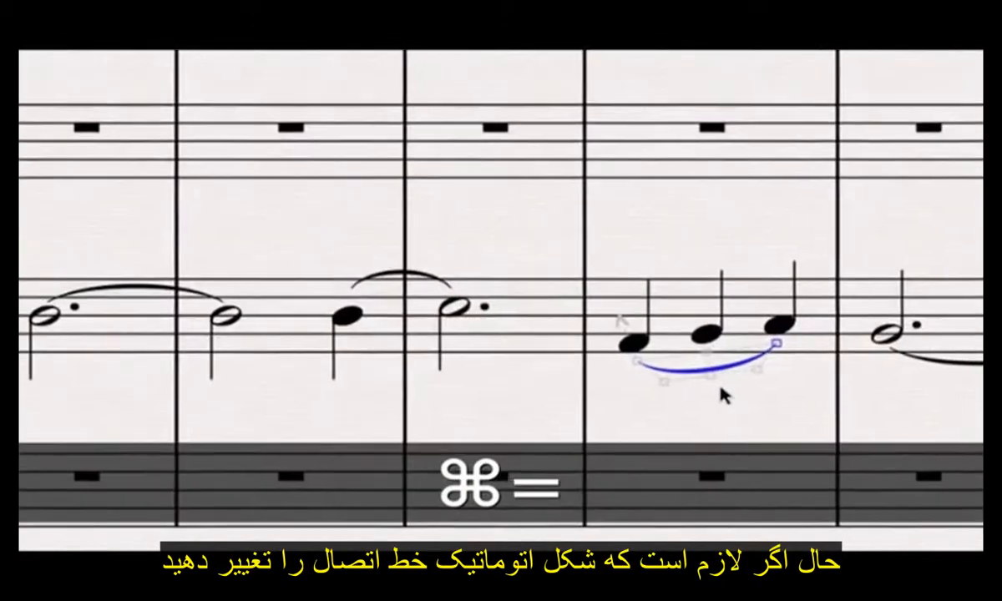
{"action": "key", "text": "super+minus"}
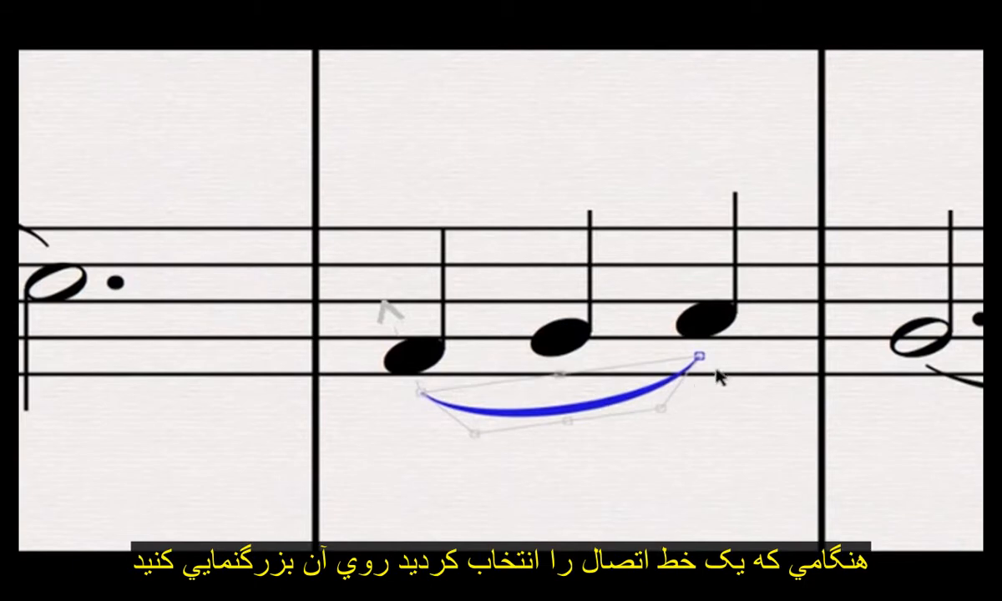
{"action": "mouse_move", "coordinate": [700, 359]}
{"action": "left_mouse_down"}
{"action": "mouse_move", "coordinate": [714, 442]}
{"action": "mouse_move", "coordinate": [826, 410]}
{"action": "mouse_move", "coordinate": [711, 357]}
{"action": "left_mouse_up"}
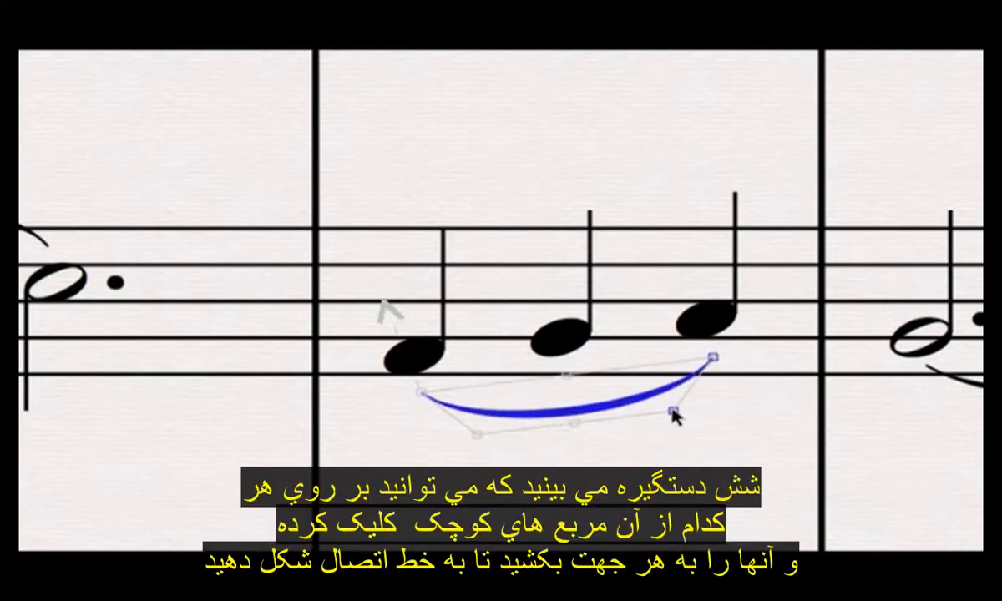
{"action": "left_click_drag", "start_coordinate": [672, 416], "coordinate": [784, 511]}
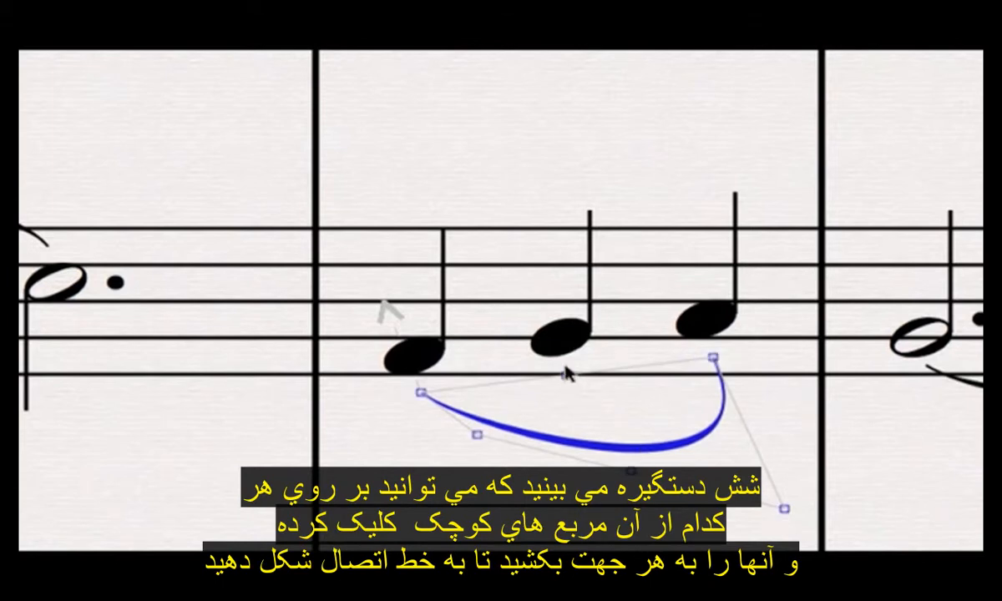
{"action": "left_click_drag", "start_coordinate": [568, 375], "coordinate": [574, 409]}
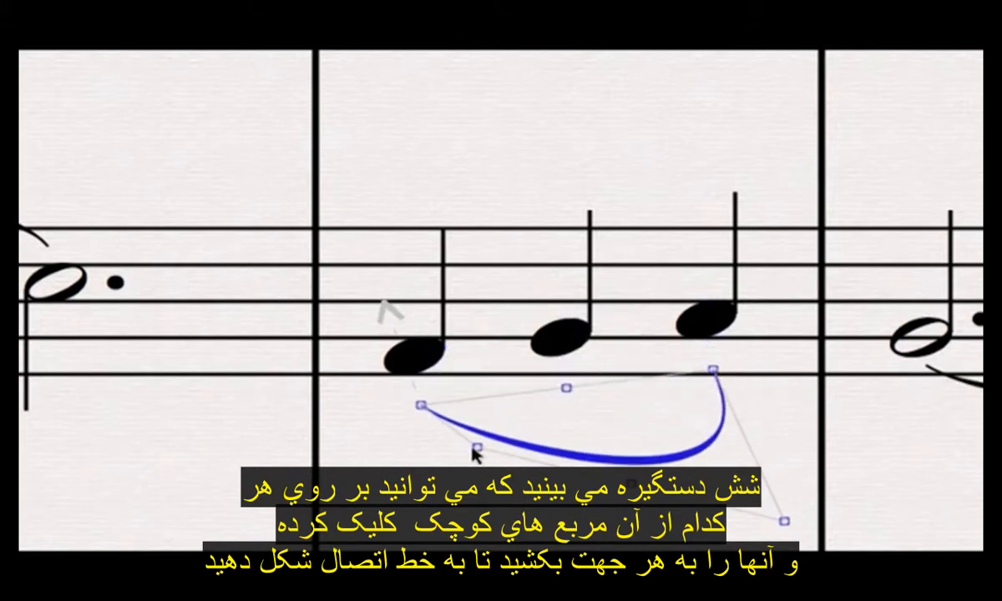
{"action": "left_click_drag", "start_coordinate": [476, 447], "coordinate": [537, 461]}
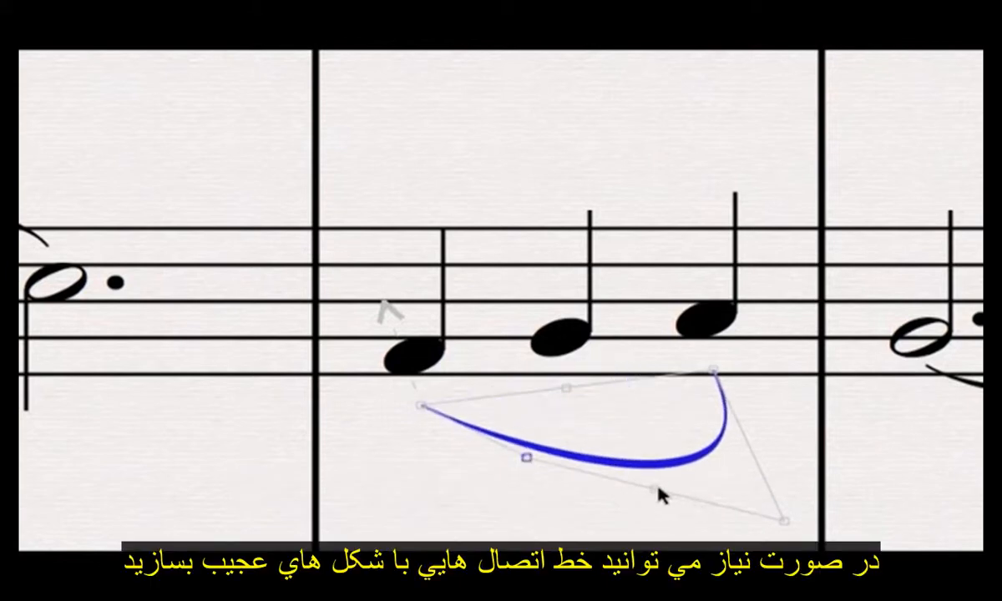
{"action": "left_click_drag", "start_coordinate": [658, 489], "coordinate": [658, 444]}
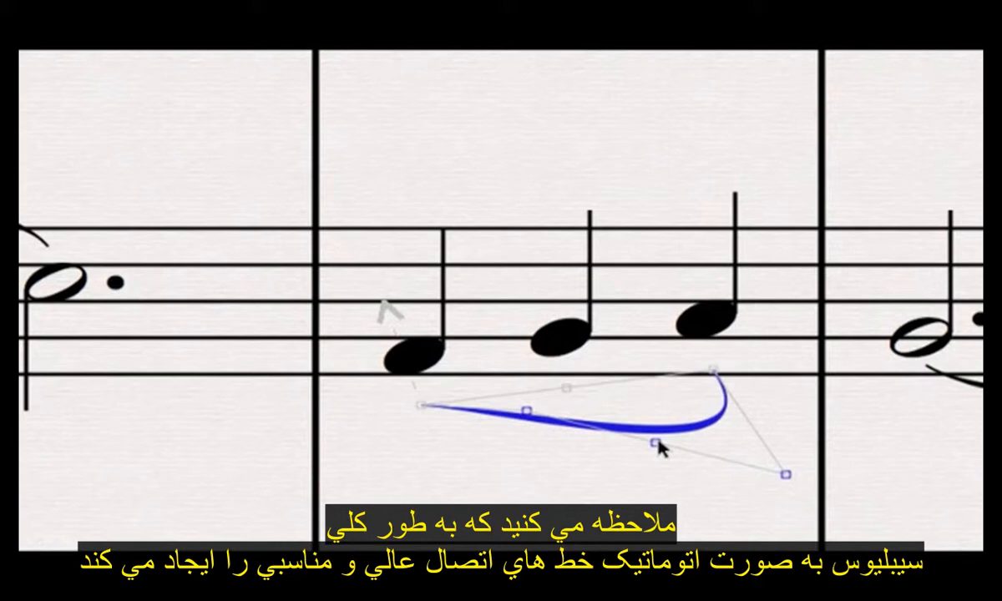
Delete the distorted slur and add a fresh default slur under the same three quarter notes
{"action": "key", "text": "Delete"}
{"action": "key", "text": "s"}
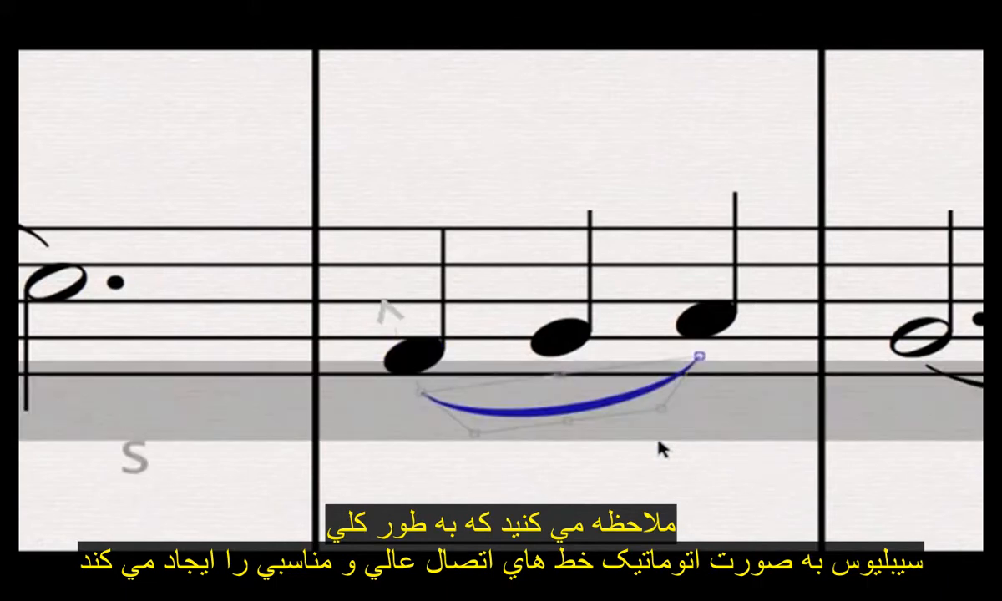